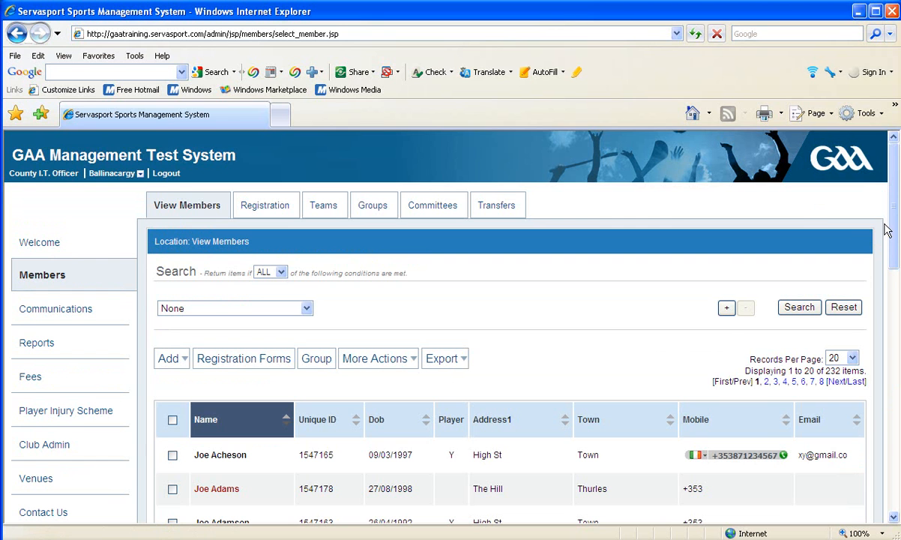
drag(893, 221, 895, 289)
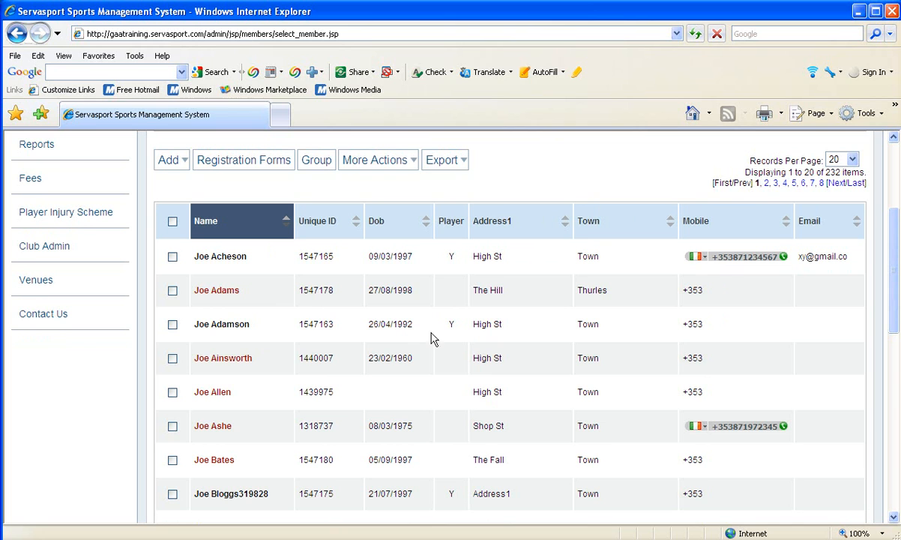
click(285, 221)
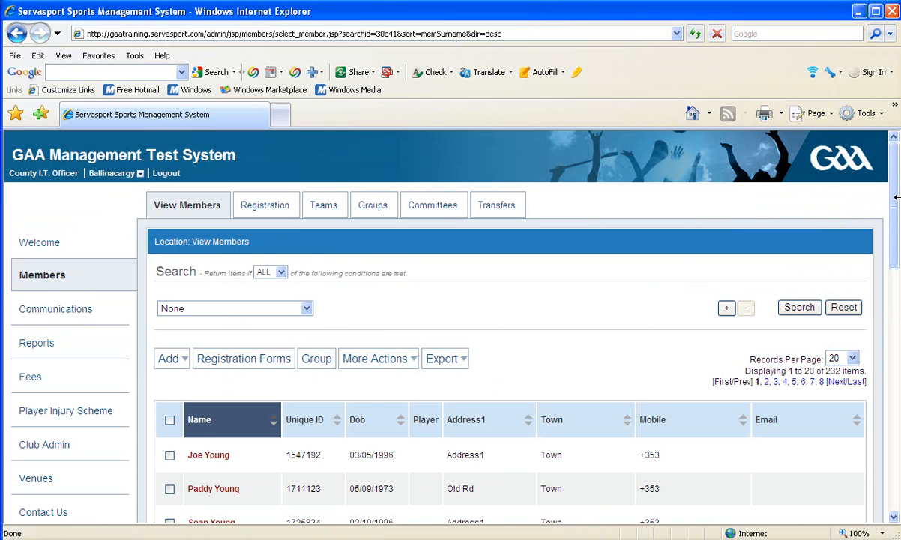
drag(892, 195, 895, 225)
scroll(894, 225, down, 3)
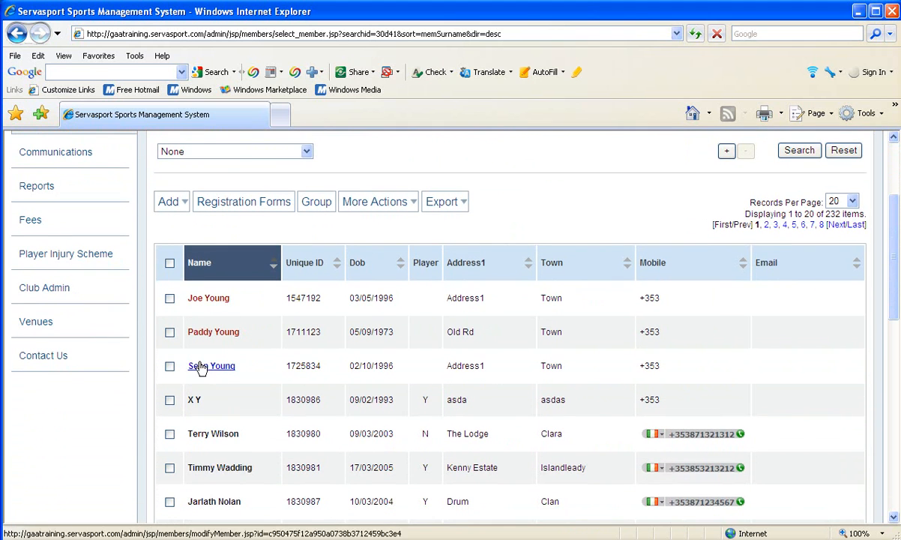
click(212, 300)
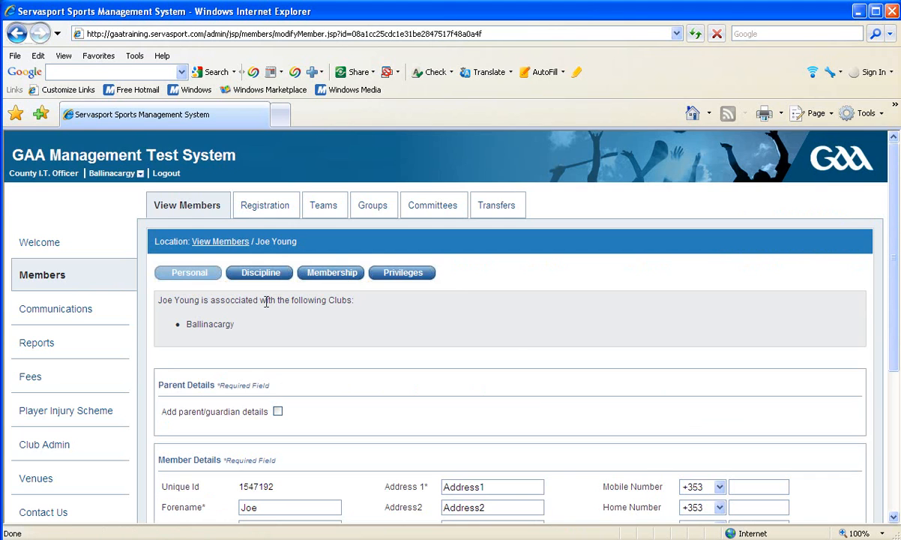
drag(893, 244, 896, 349)
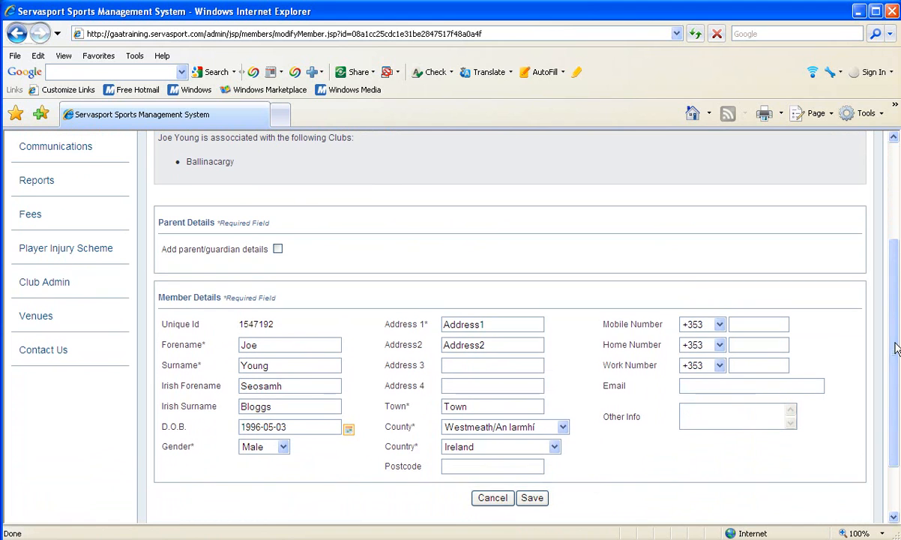
click(278, 249)
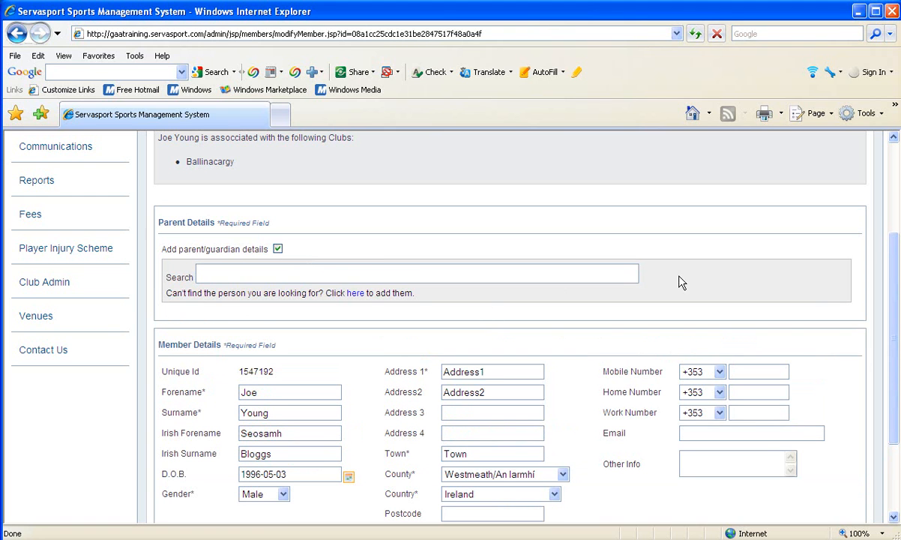
click(298, 270)
text(You)
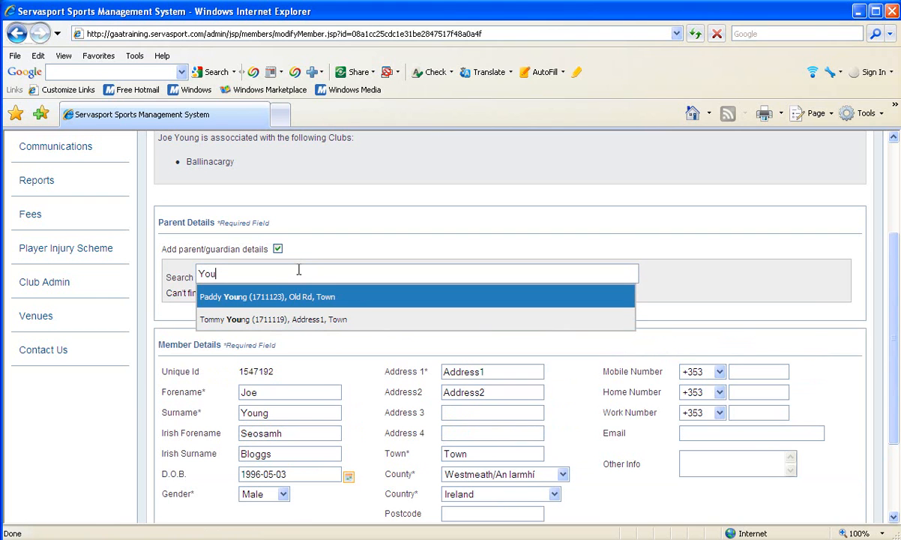
text(ng)
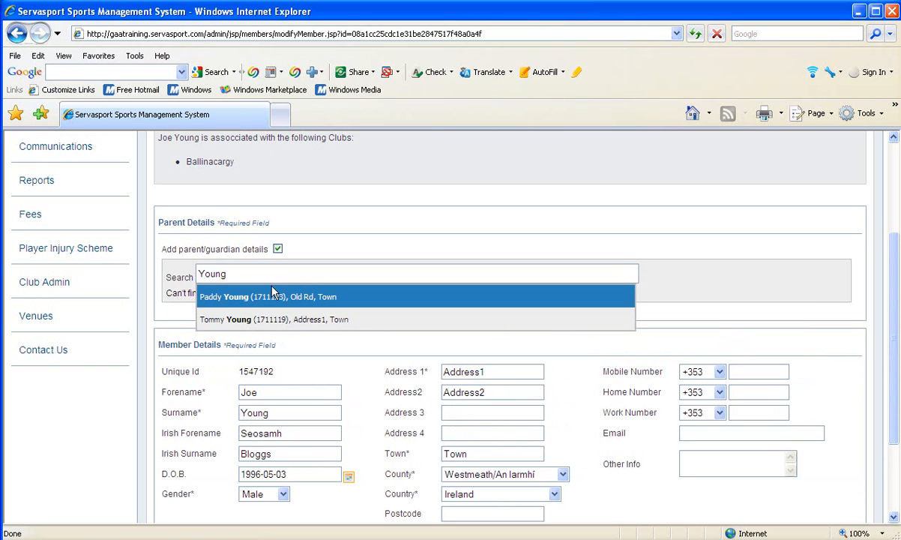
key(BackSpace)
key(BackSpace)
key(BackSpace)
key(BackSpace)
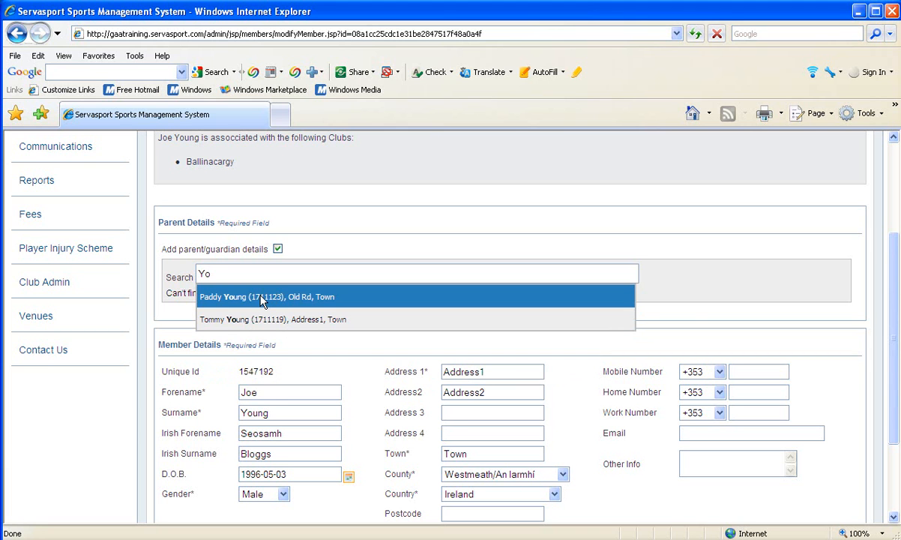
click(262, 298)
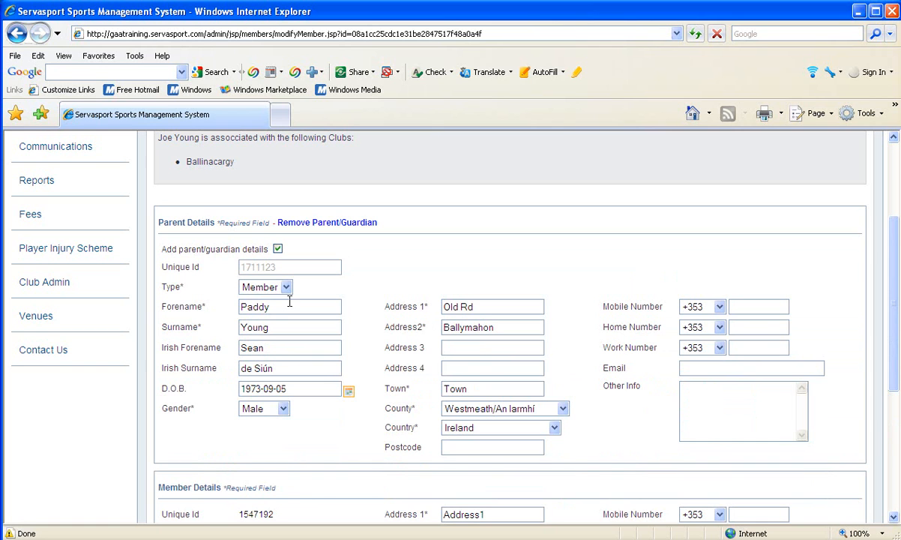
drag(274, 307, 241, 314)
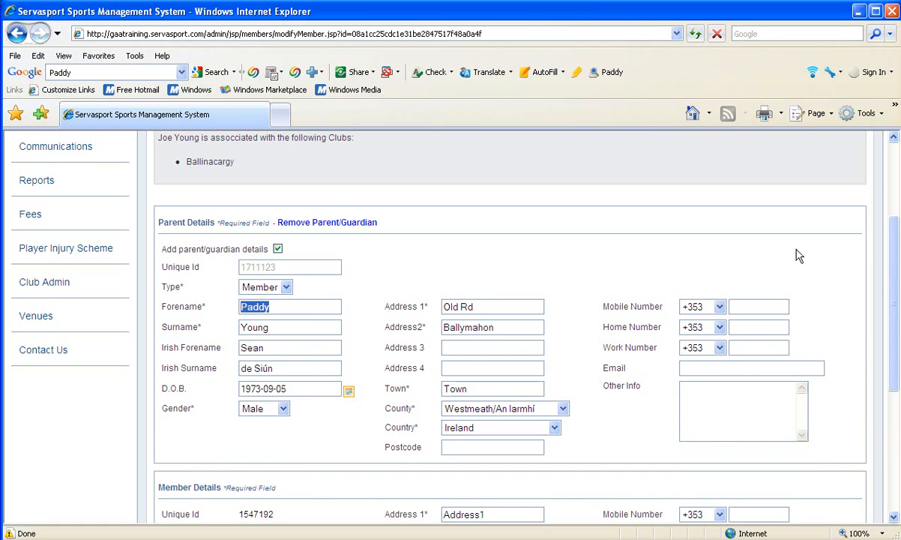
drag(893, 253, 894, 287)
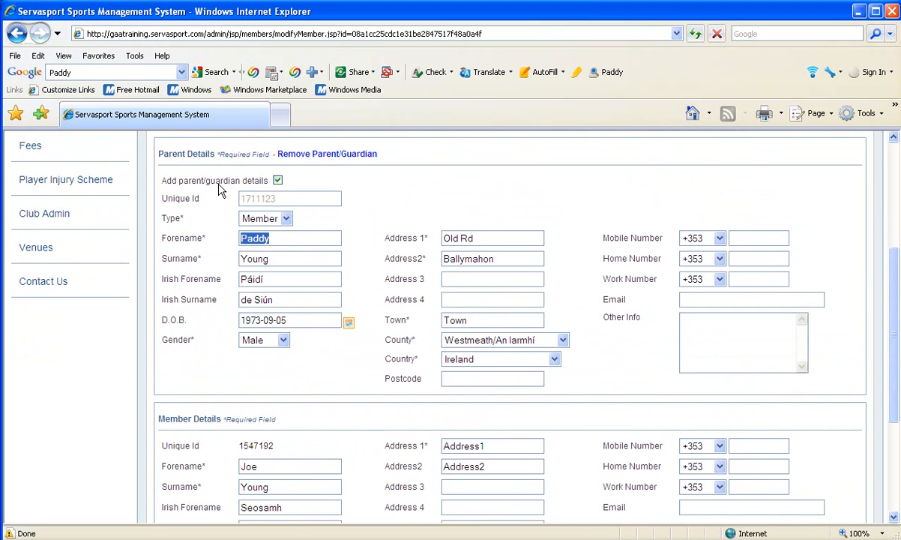
click(306, 154)
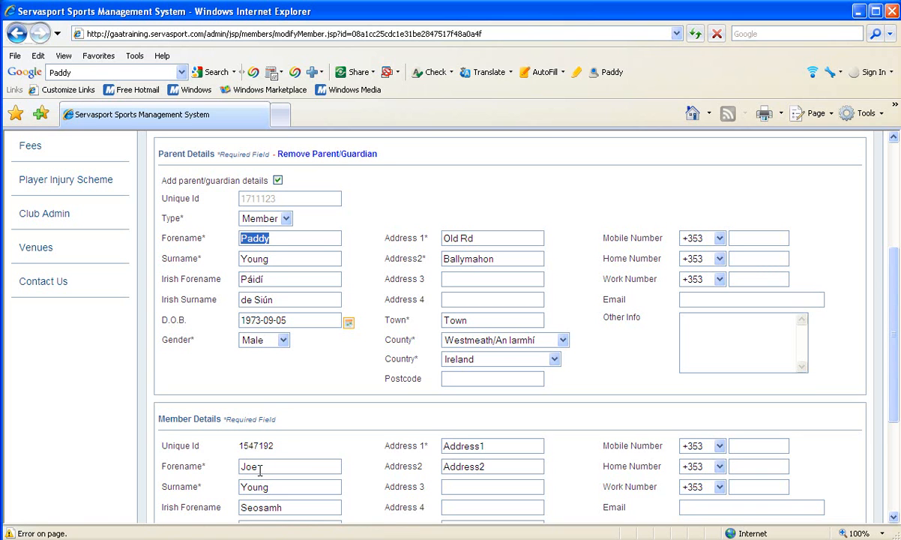
drag(260, 470, 229, 466)
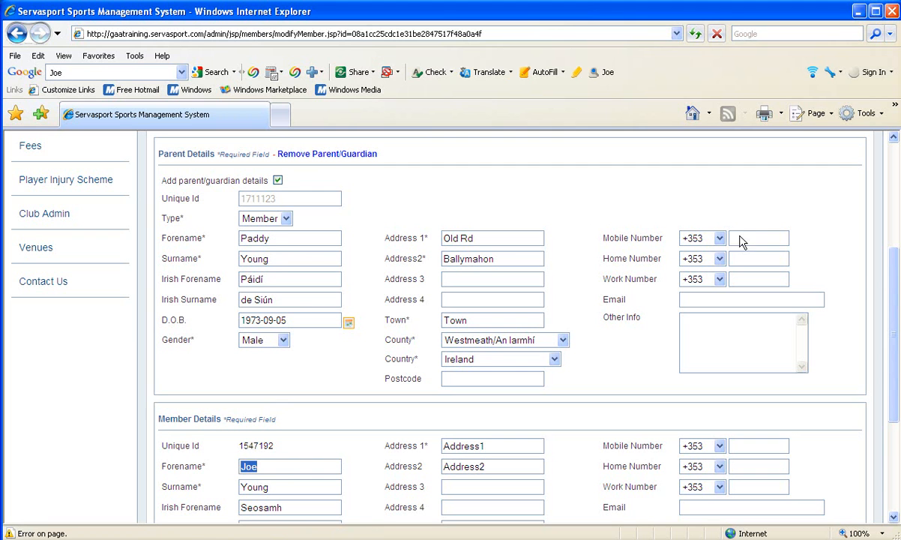
drag(895, 292, 894, 361)
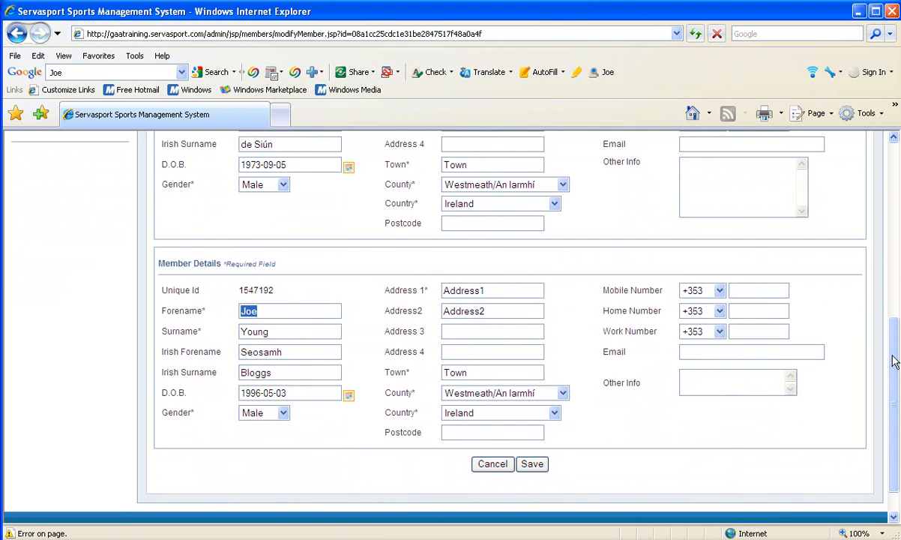
click(532, 464)
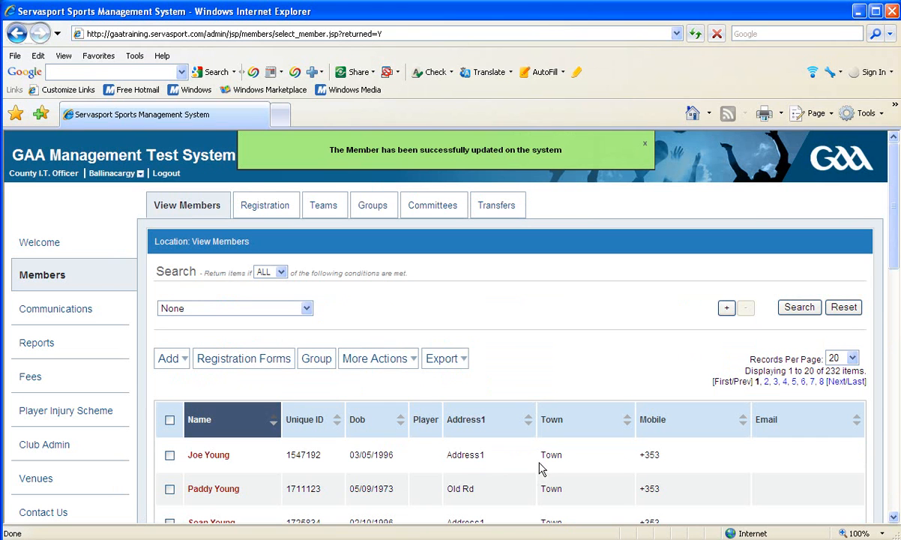
click(209, 455)
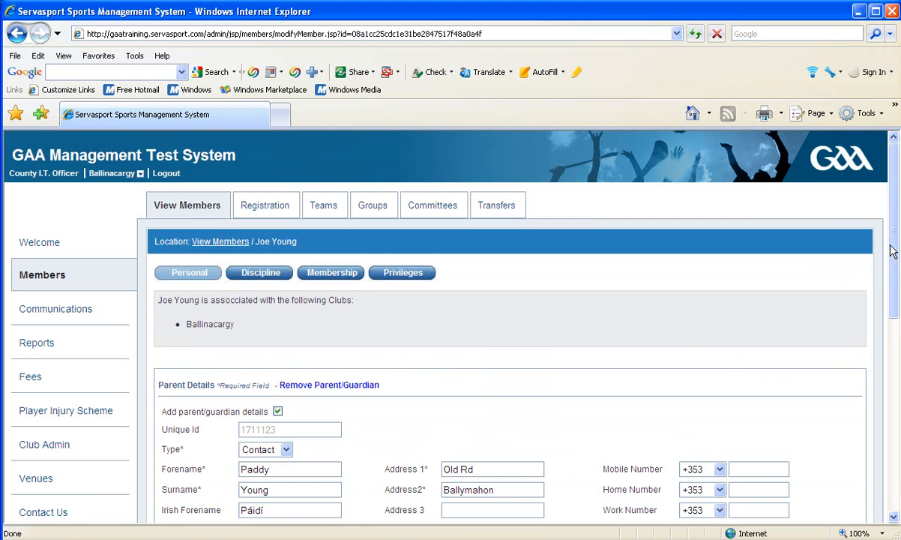
drag(892, 250, 899, 257)
scroll(899, 257, down, 2)
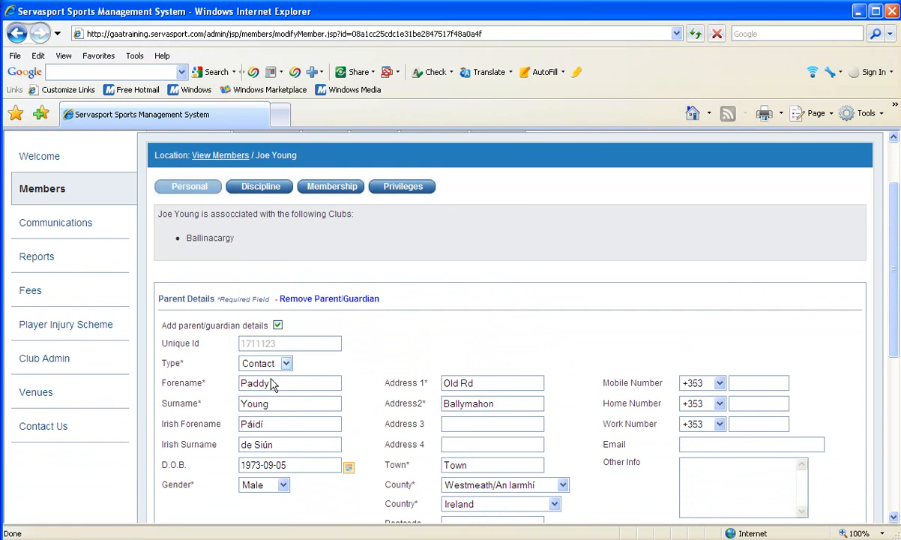
drag(892, 292, 879, 260)
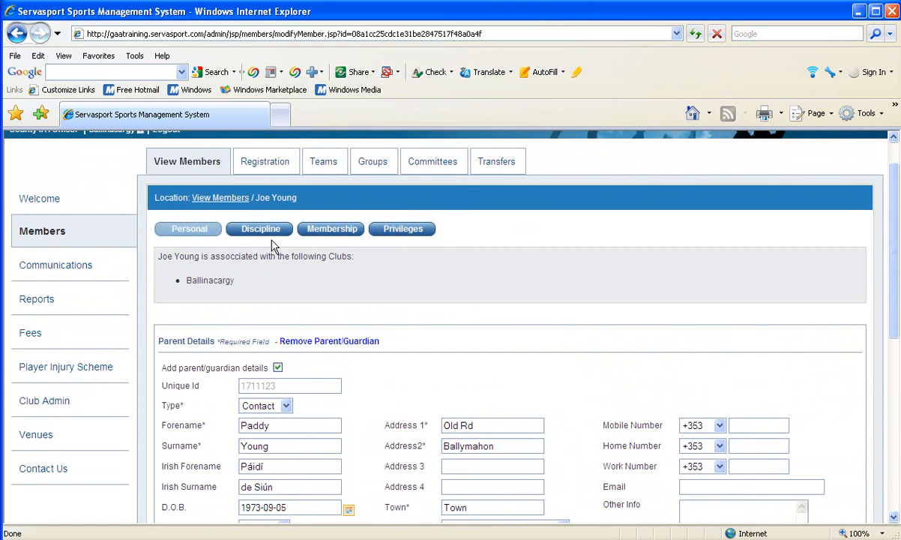
click(49, 233)
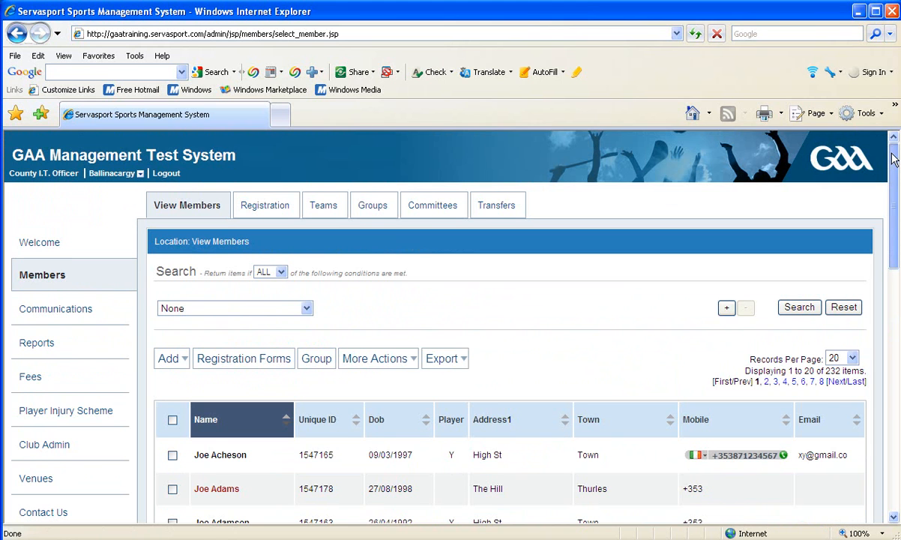
scroll(894, 180, down, 2)
drag(894, 180, 895, 249)
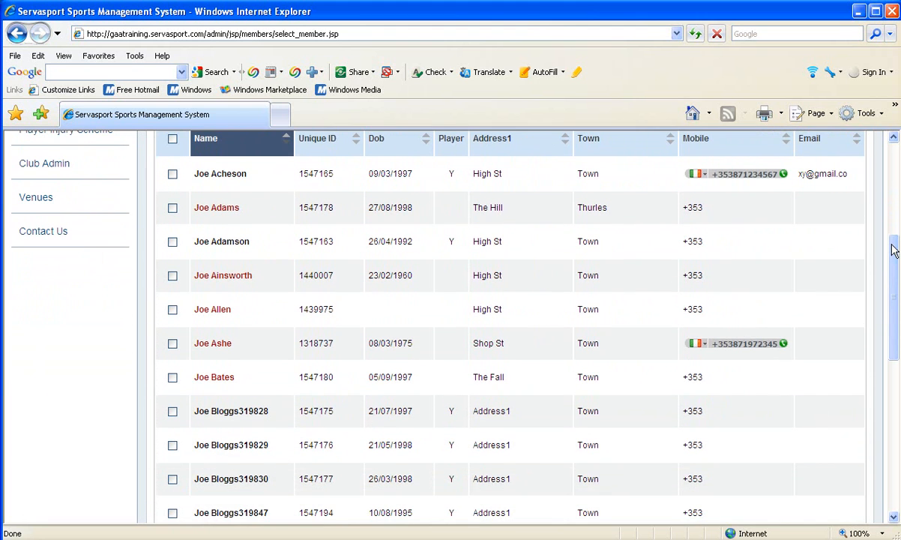
click(225, 379)
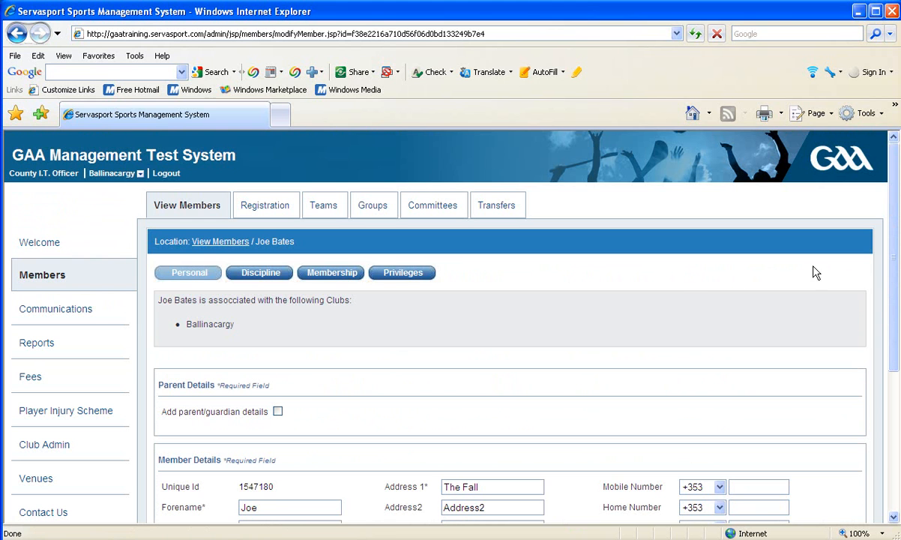
drag(891, 249, 896, 337)
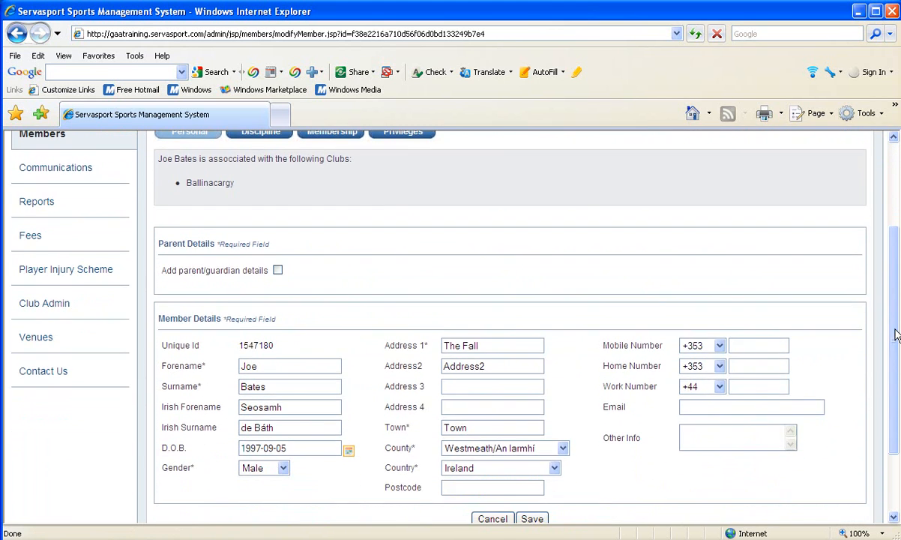
click(277, 270)
click(246, 296)
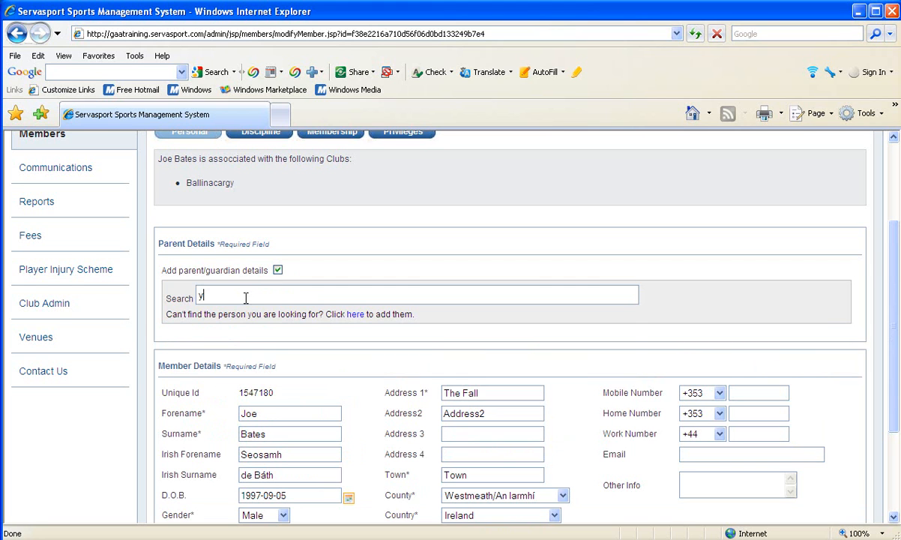
key(BackSpace)
key(BackSpace)
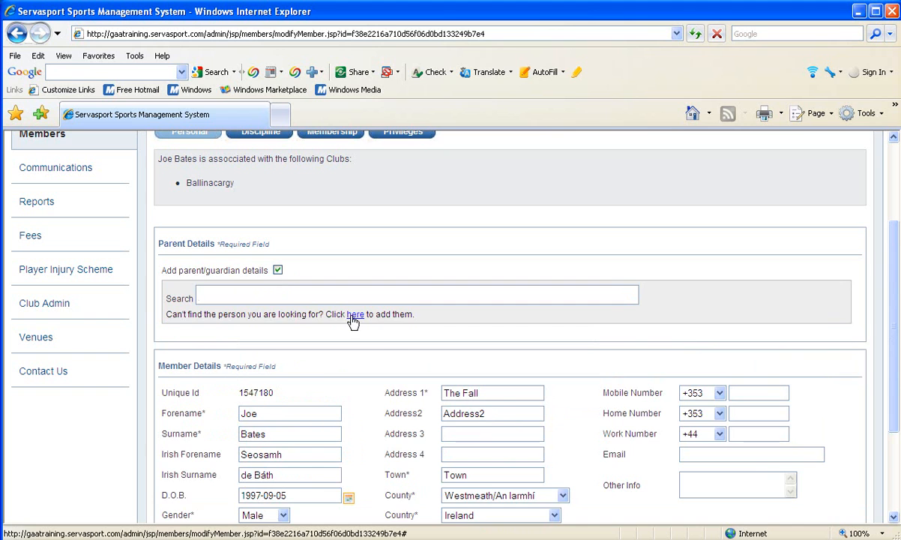
click(353, 315)
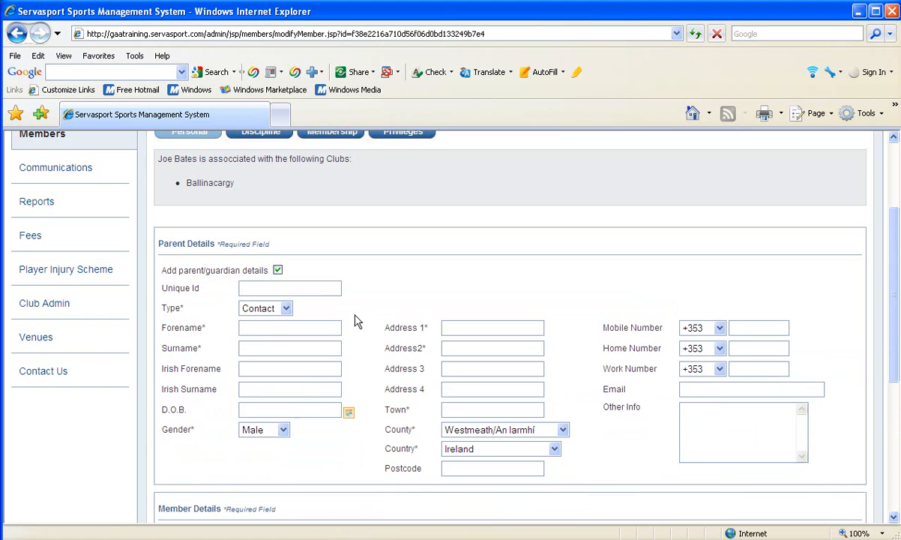
click(286, 309)
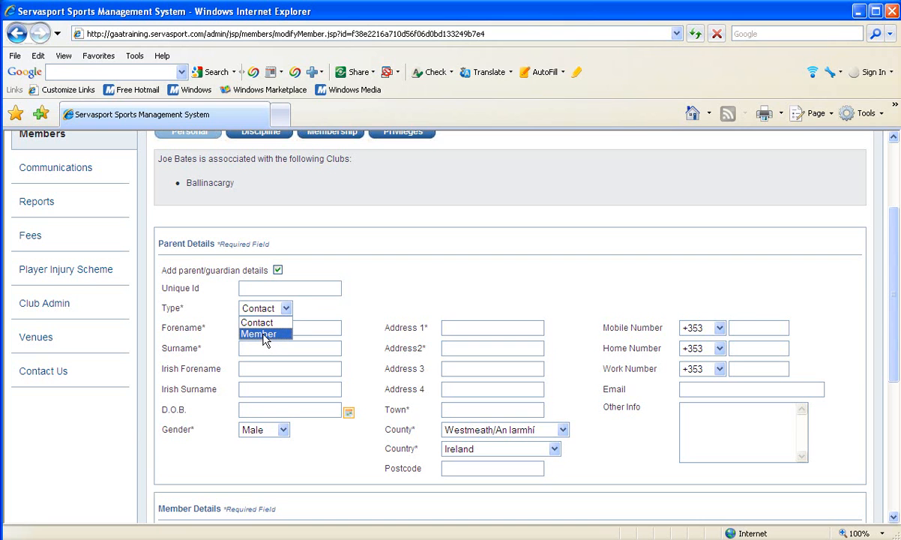
click(257, 323)
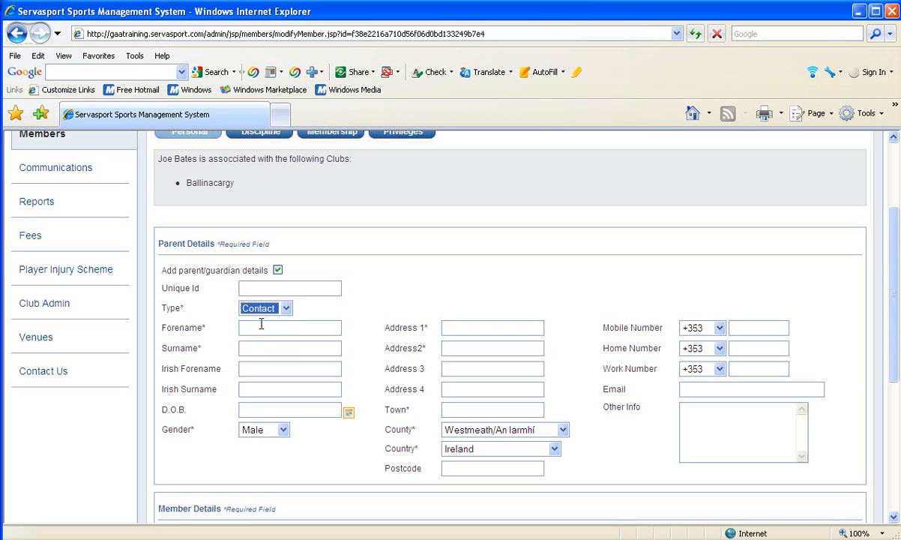
click(261, 328)
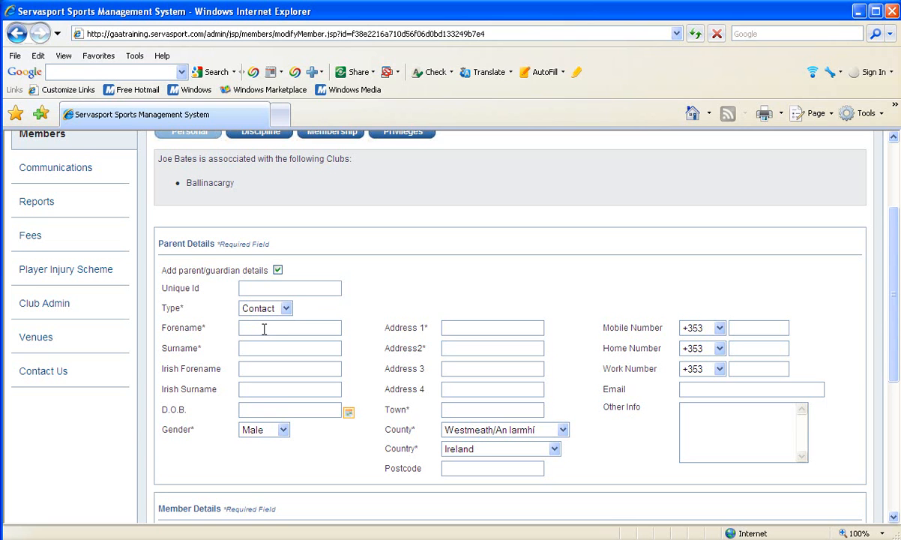
key(Tab)
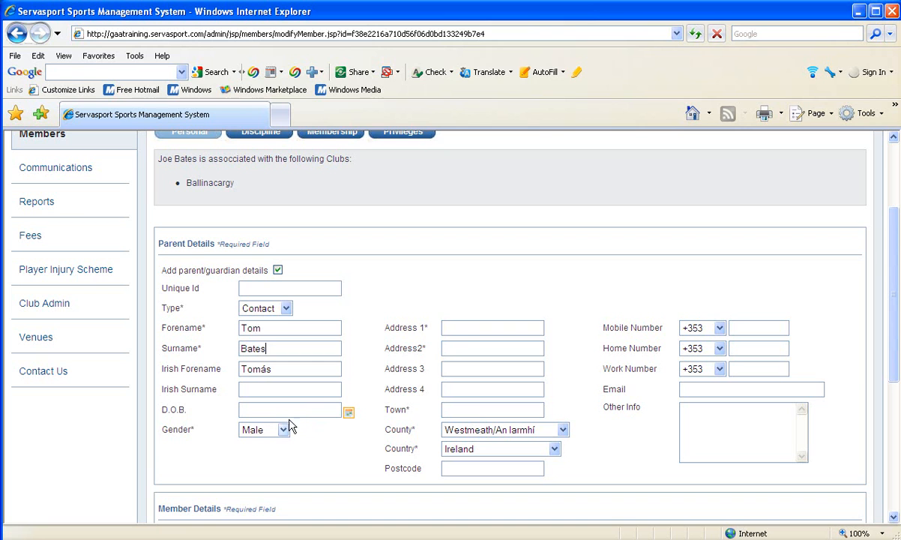
- Enter the parent's address as Main St with town Athlone
click(453, 330)
text(Main)
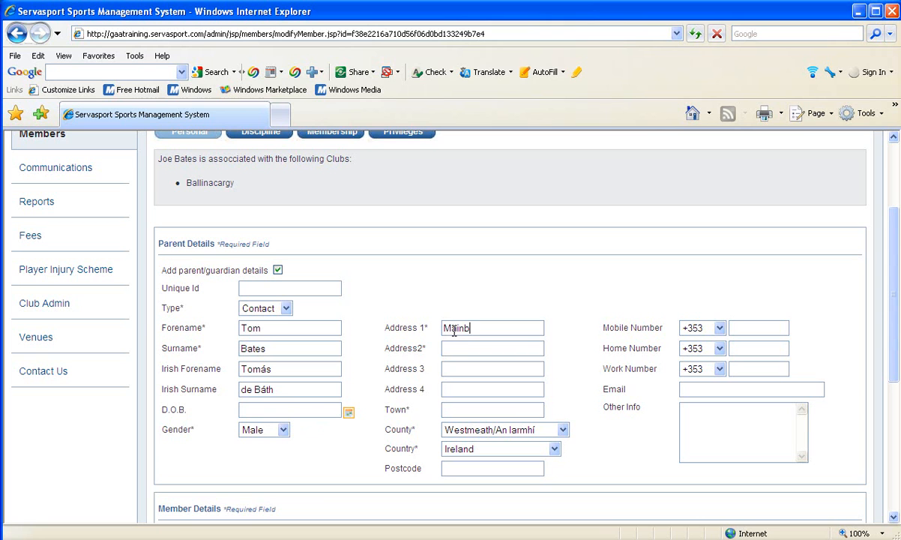
text( St)
click(468, 410)
text(Athlone)
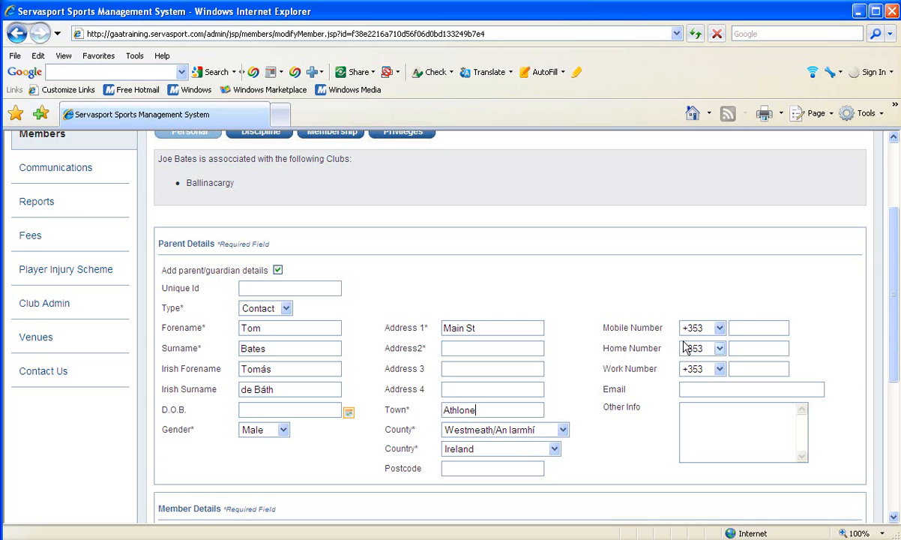
- Enter the parent's mobile phone number in the Mobile Number field
click(740, 325)
text(1234567)
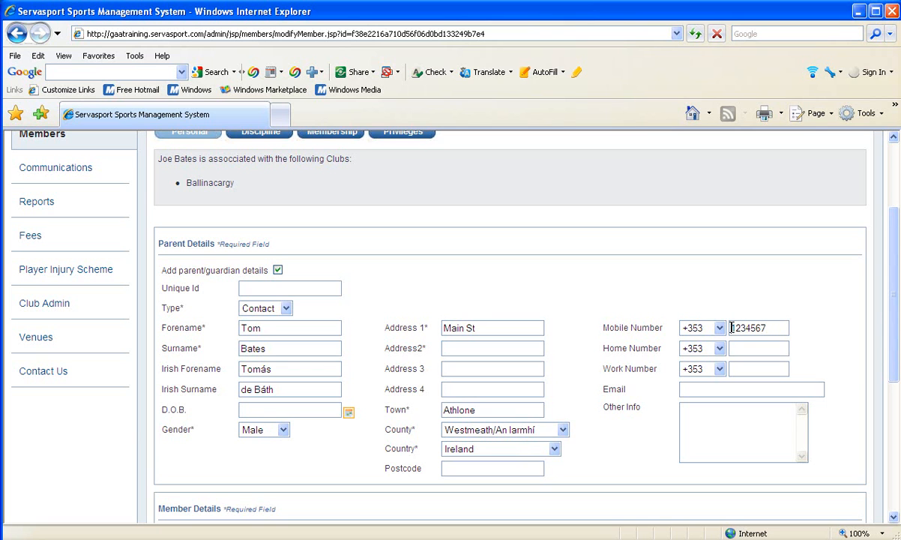
click(732, 328)
text(86)
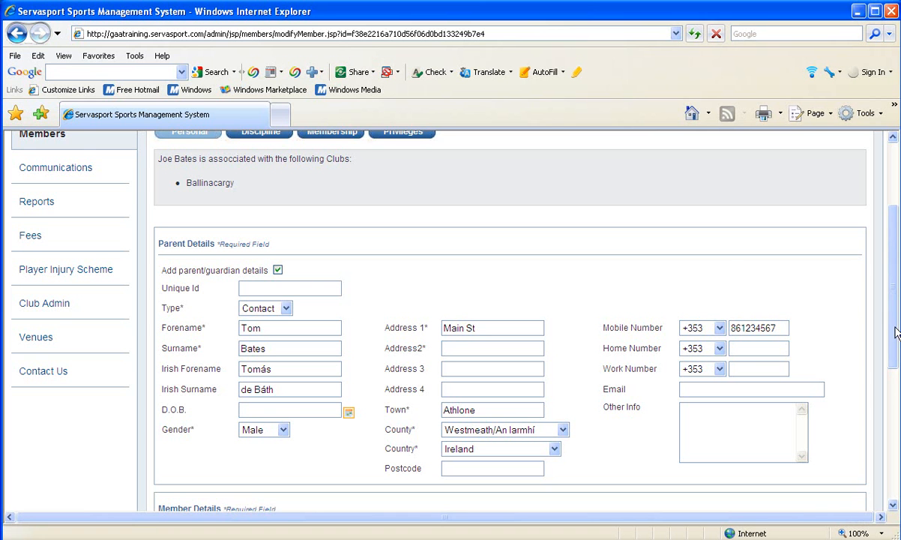
scroll(894, 365, down, 2)
drag(894, 365, 892, 419)
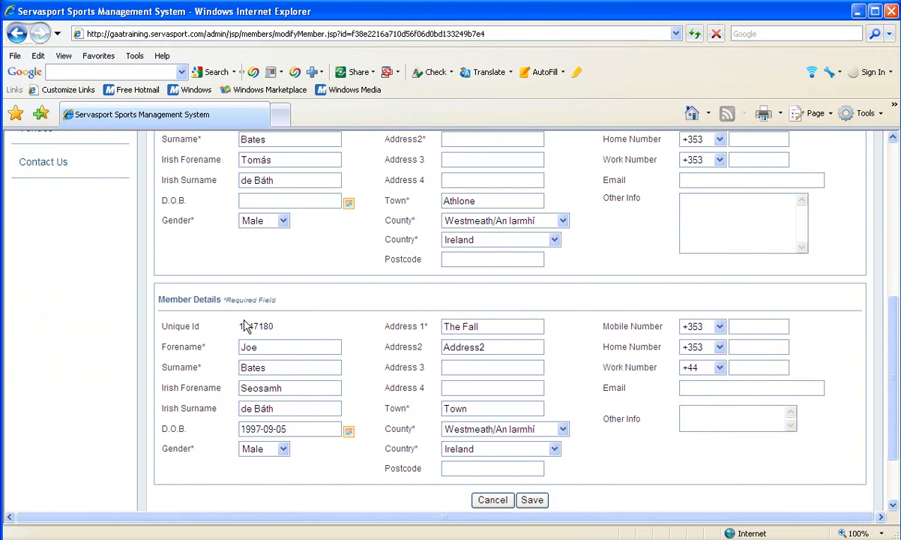
click(529, 507)
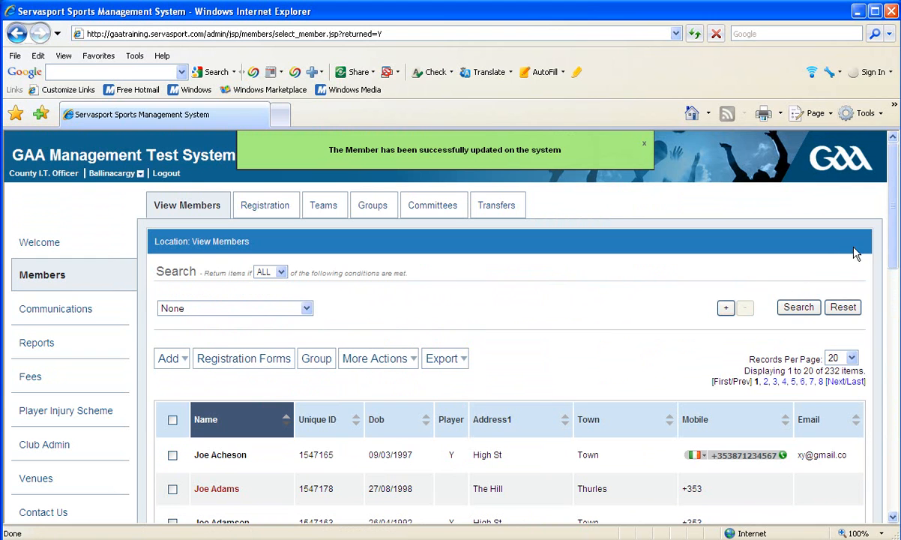
drag(892, 225, 893, 291)
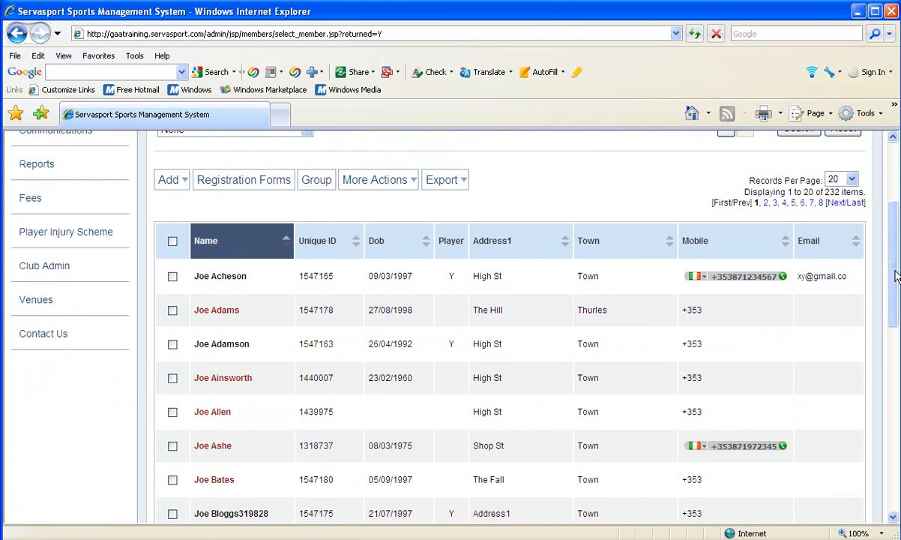
scroll(838, 255, up, 3)
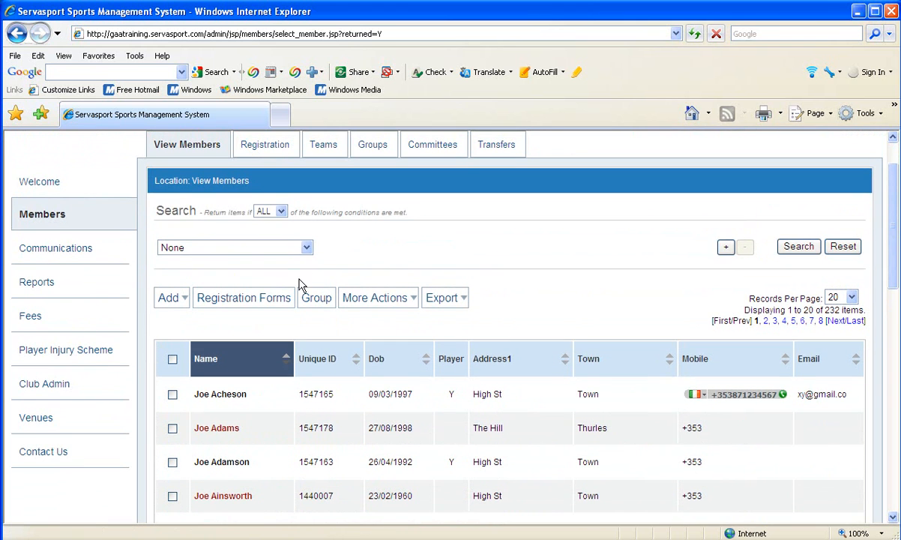
- Search the member list with the Contacts/Members condition set to Contact and review the listed contacts
click(306, 249)
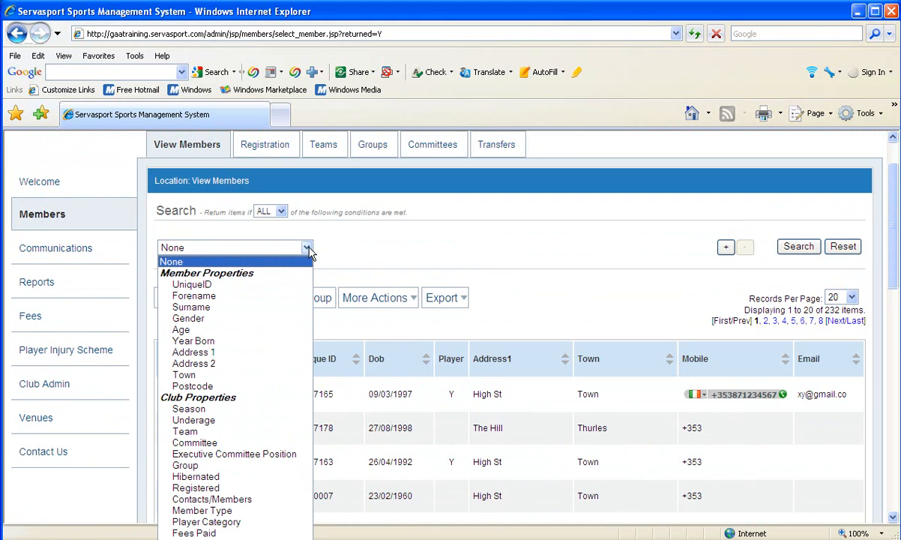
click(217, 500)
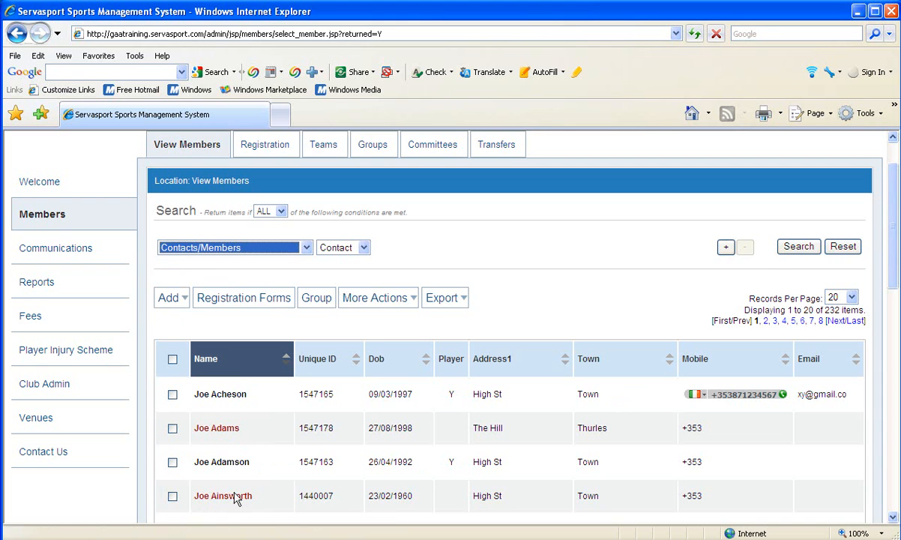
click(798, 256)
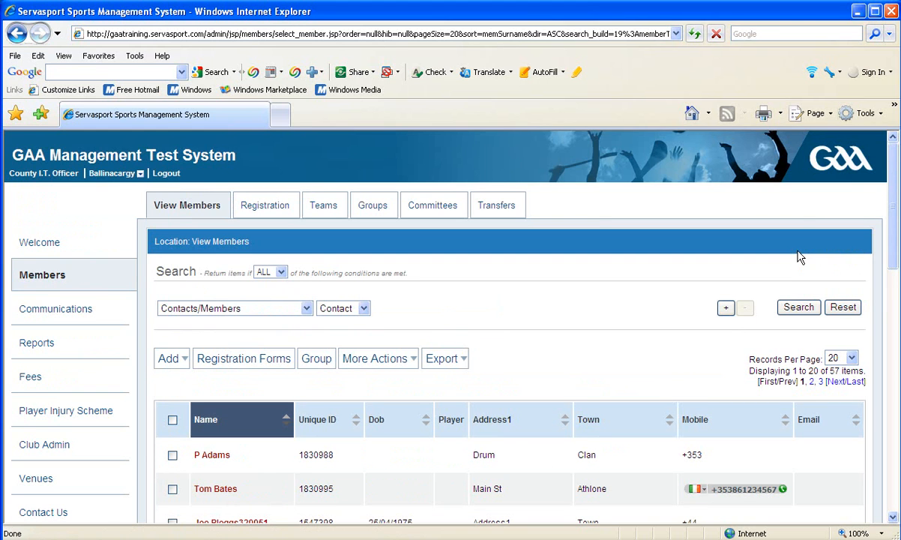
drag(893, 222, 894, 276)
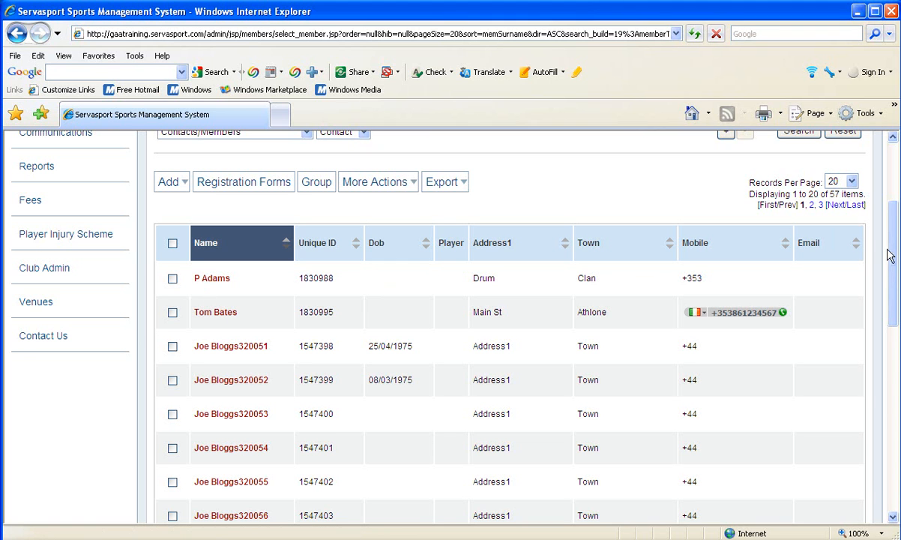
scroll(891, 251, up, 3)
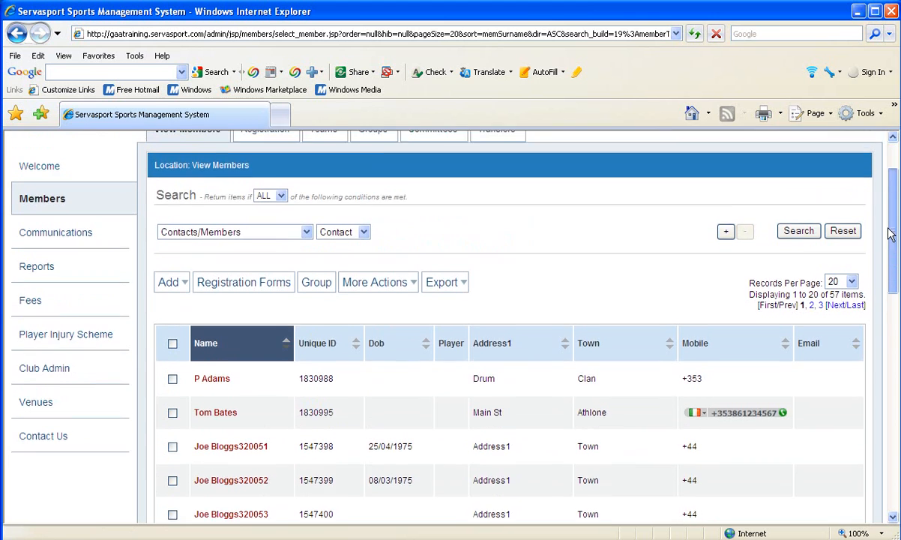
scroll(891, 234, up, 3)
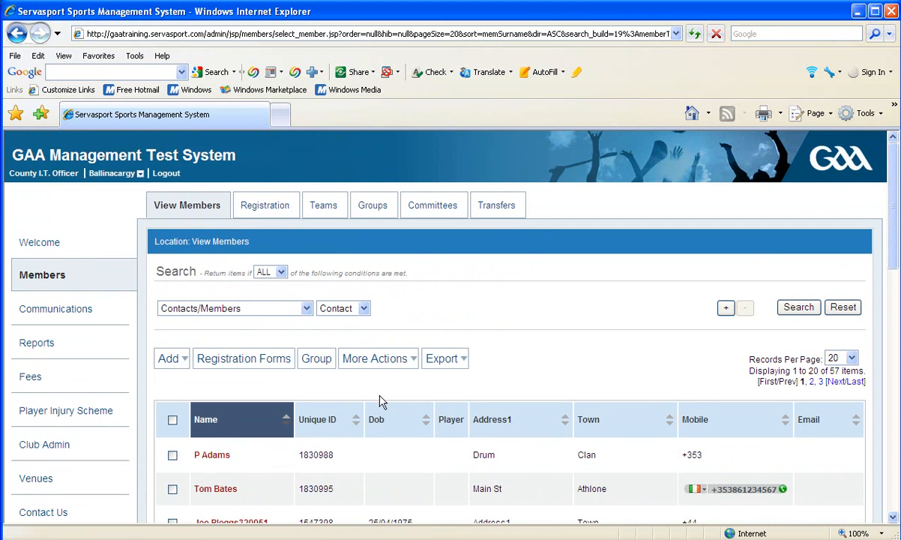